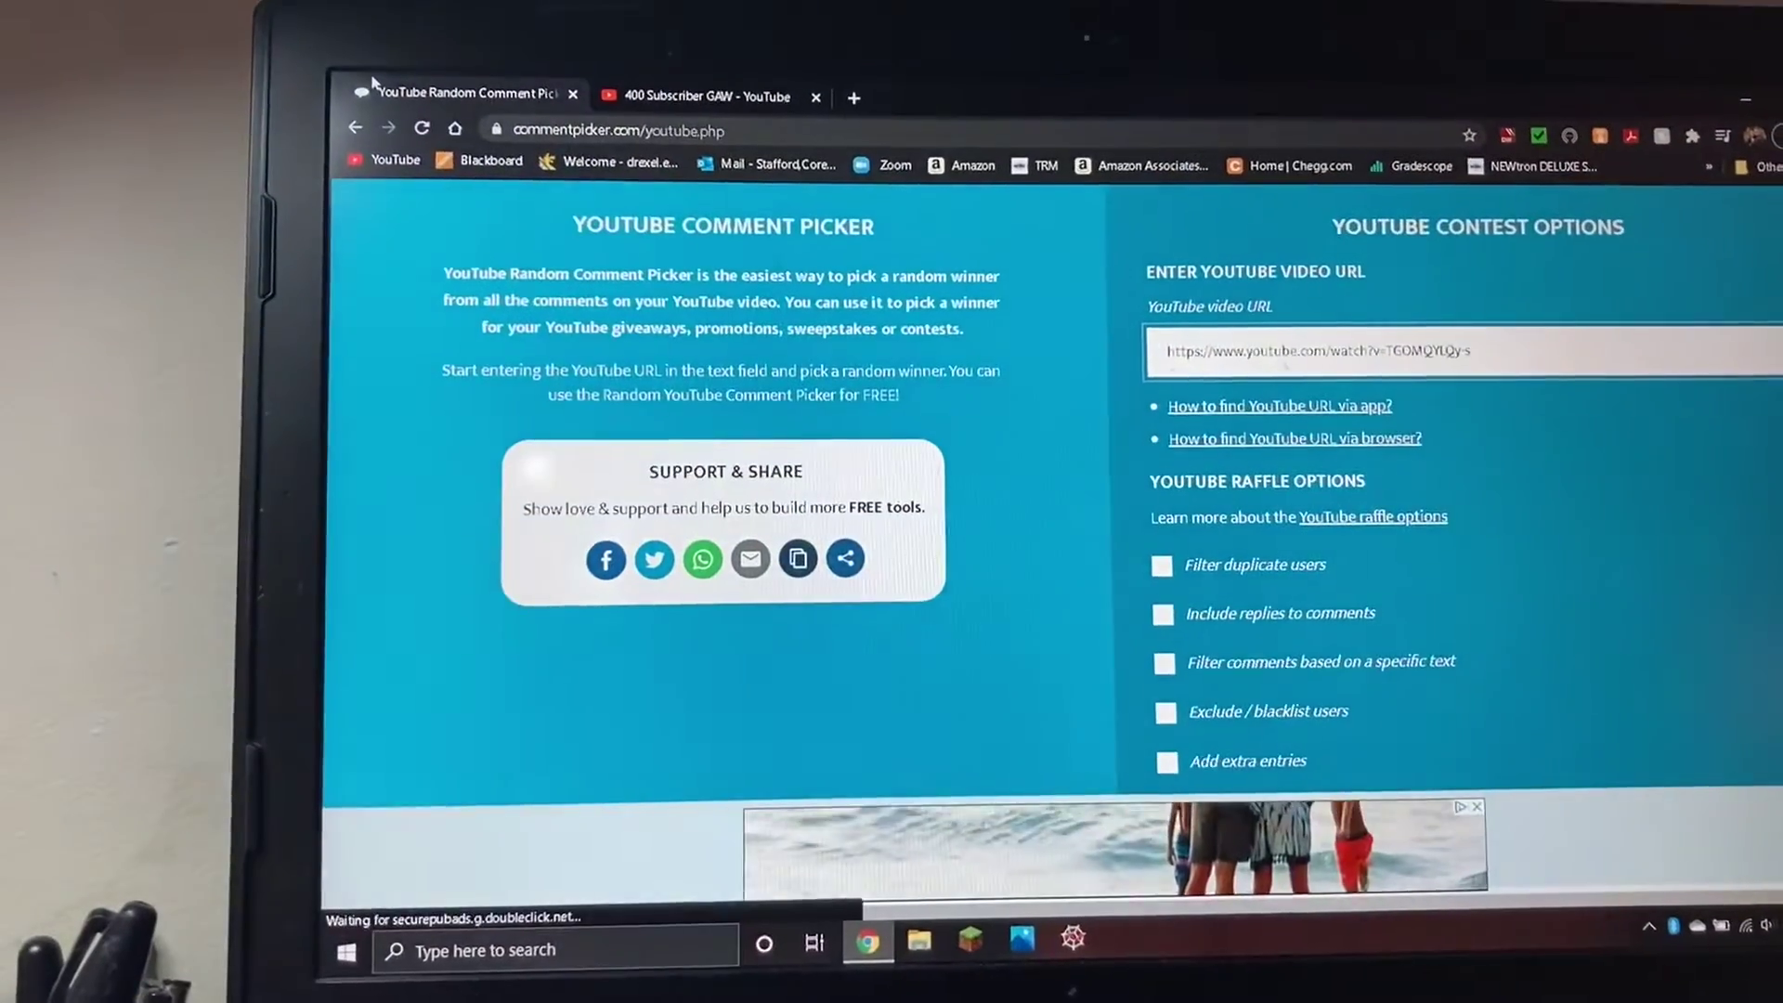
# Step: Select the '400 Subscriber GAW' video's address in YouTube and bring up its copy menu
pyautogui.click(1284, 358)
pyautogui.click(690, 111)
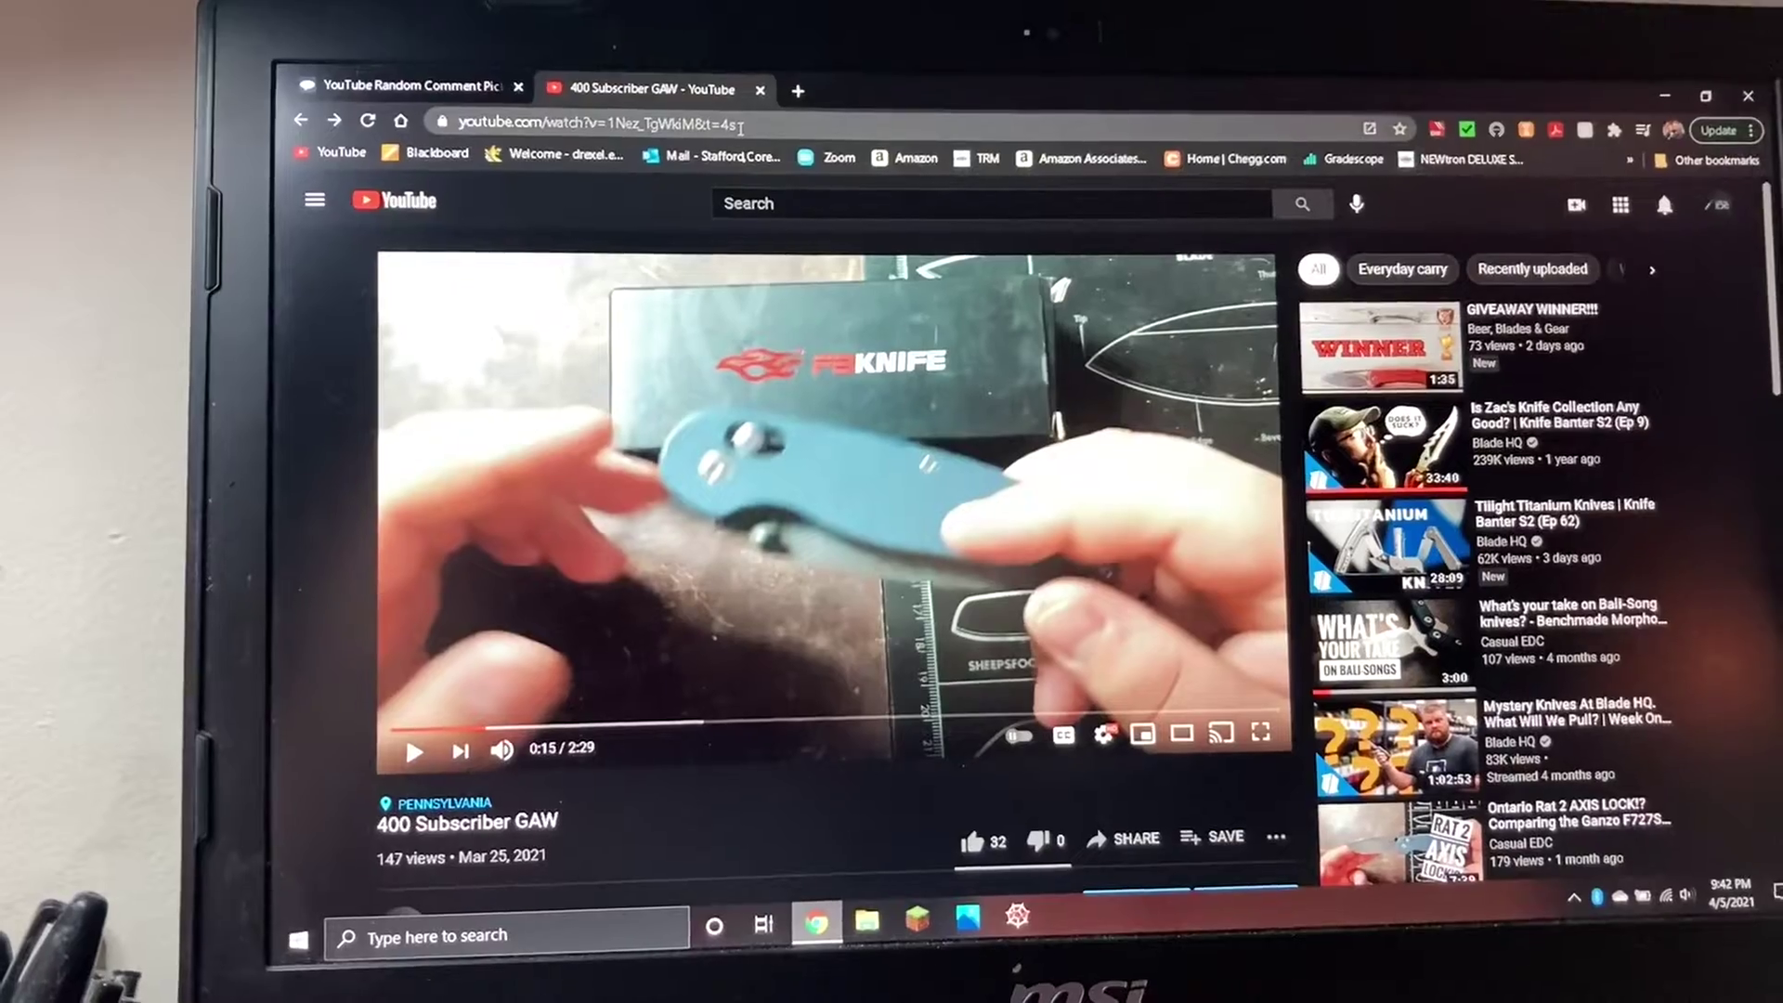
pyautogui.click(740, 126)
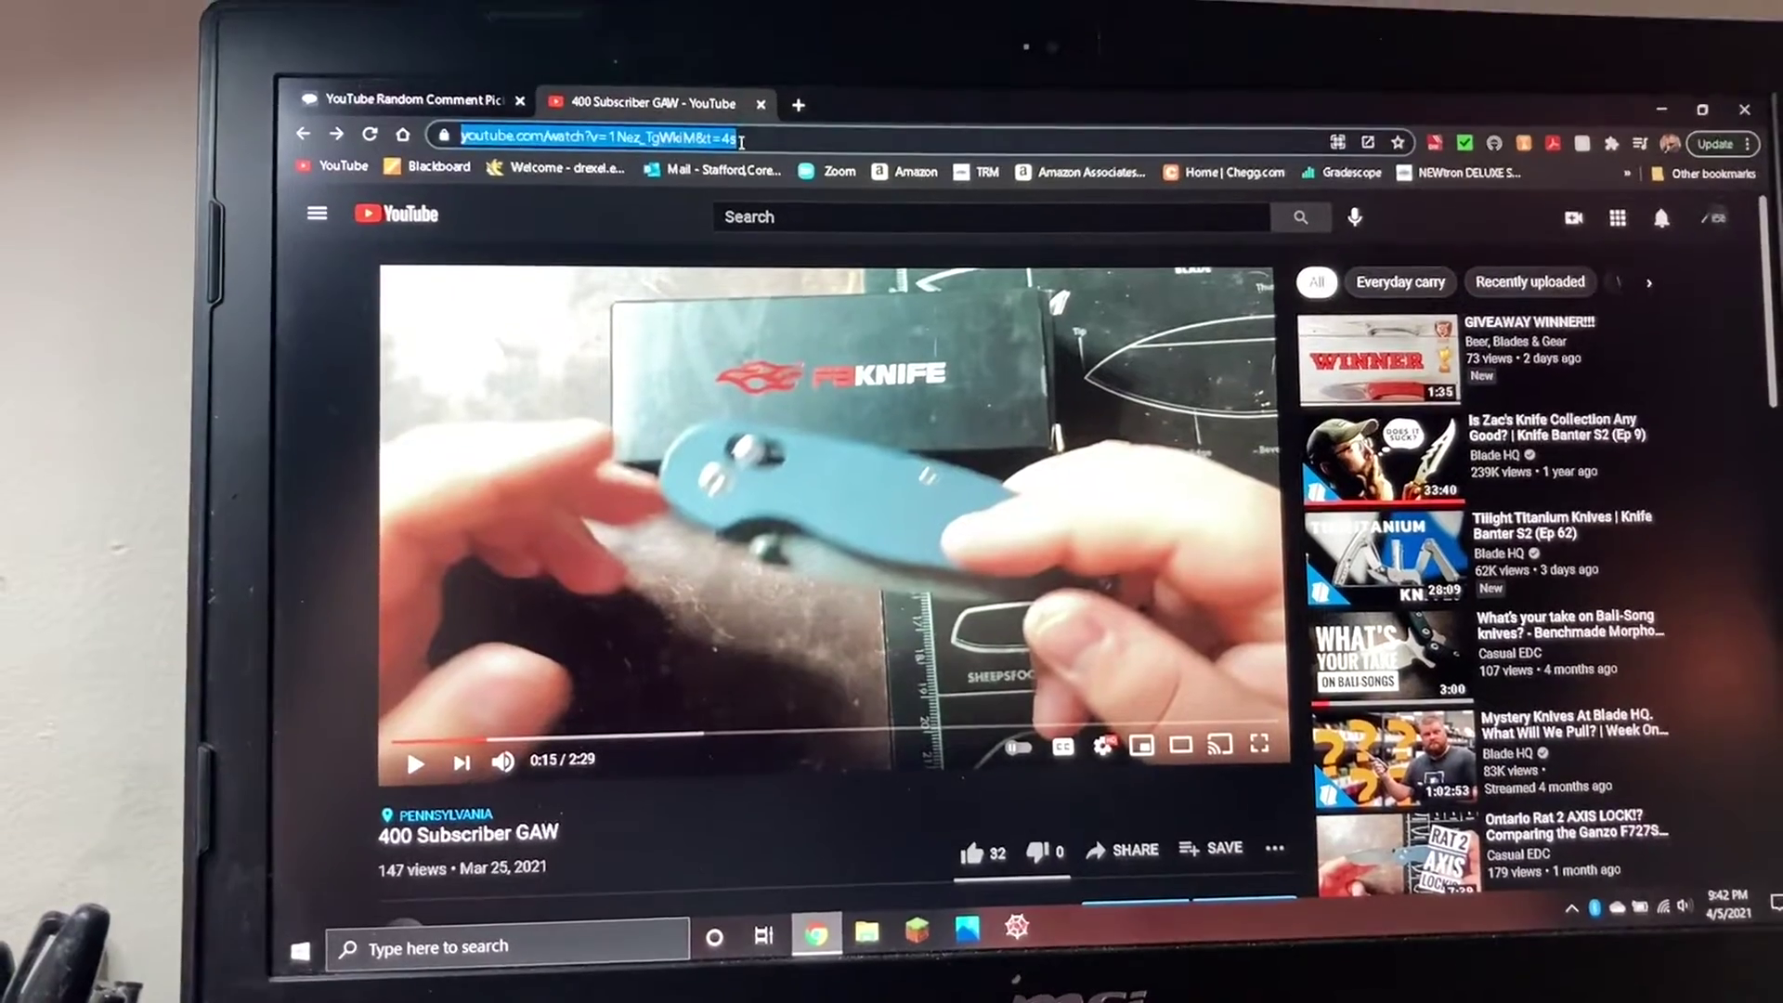
pyautogui.rightClick(718, 127)
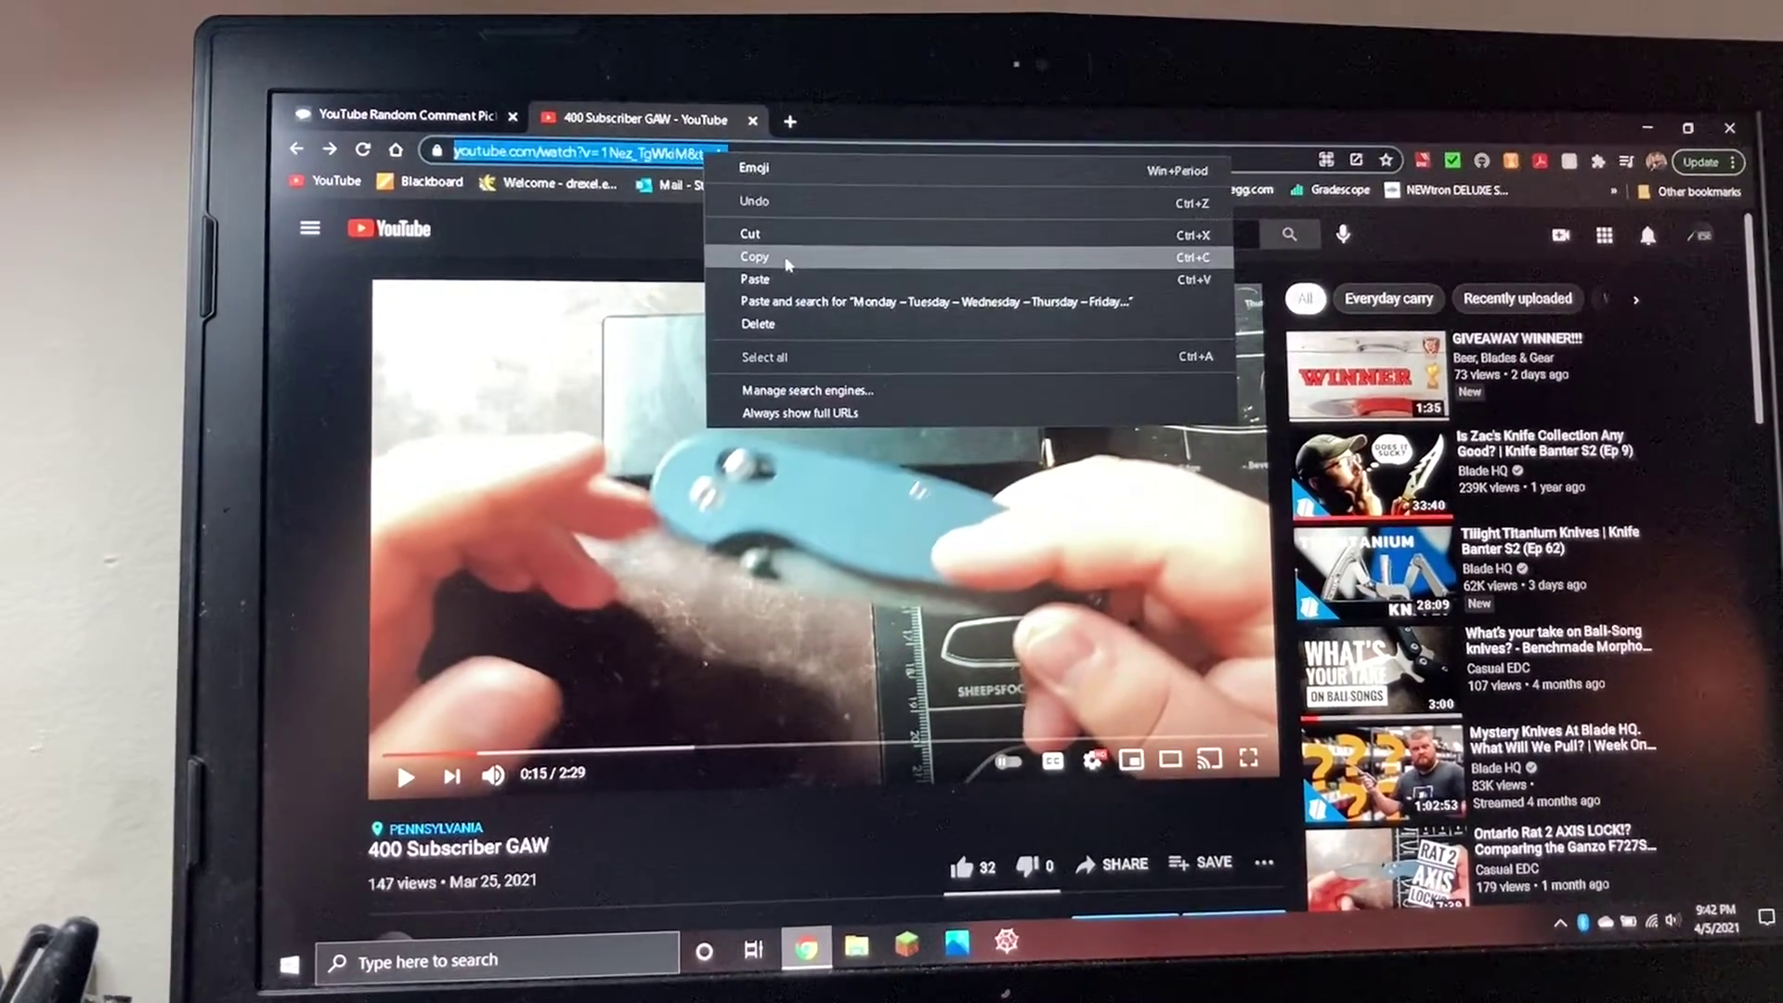
# Step: Copy the video URL and paste it into the comment picker's YouTube video URL field
pyautogui.click(797, 262)
pyautogui.click(390, 118)
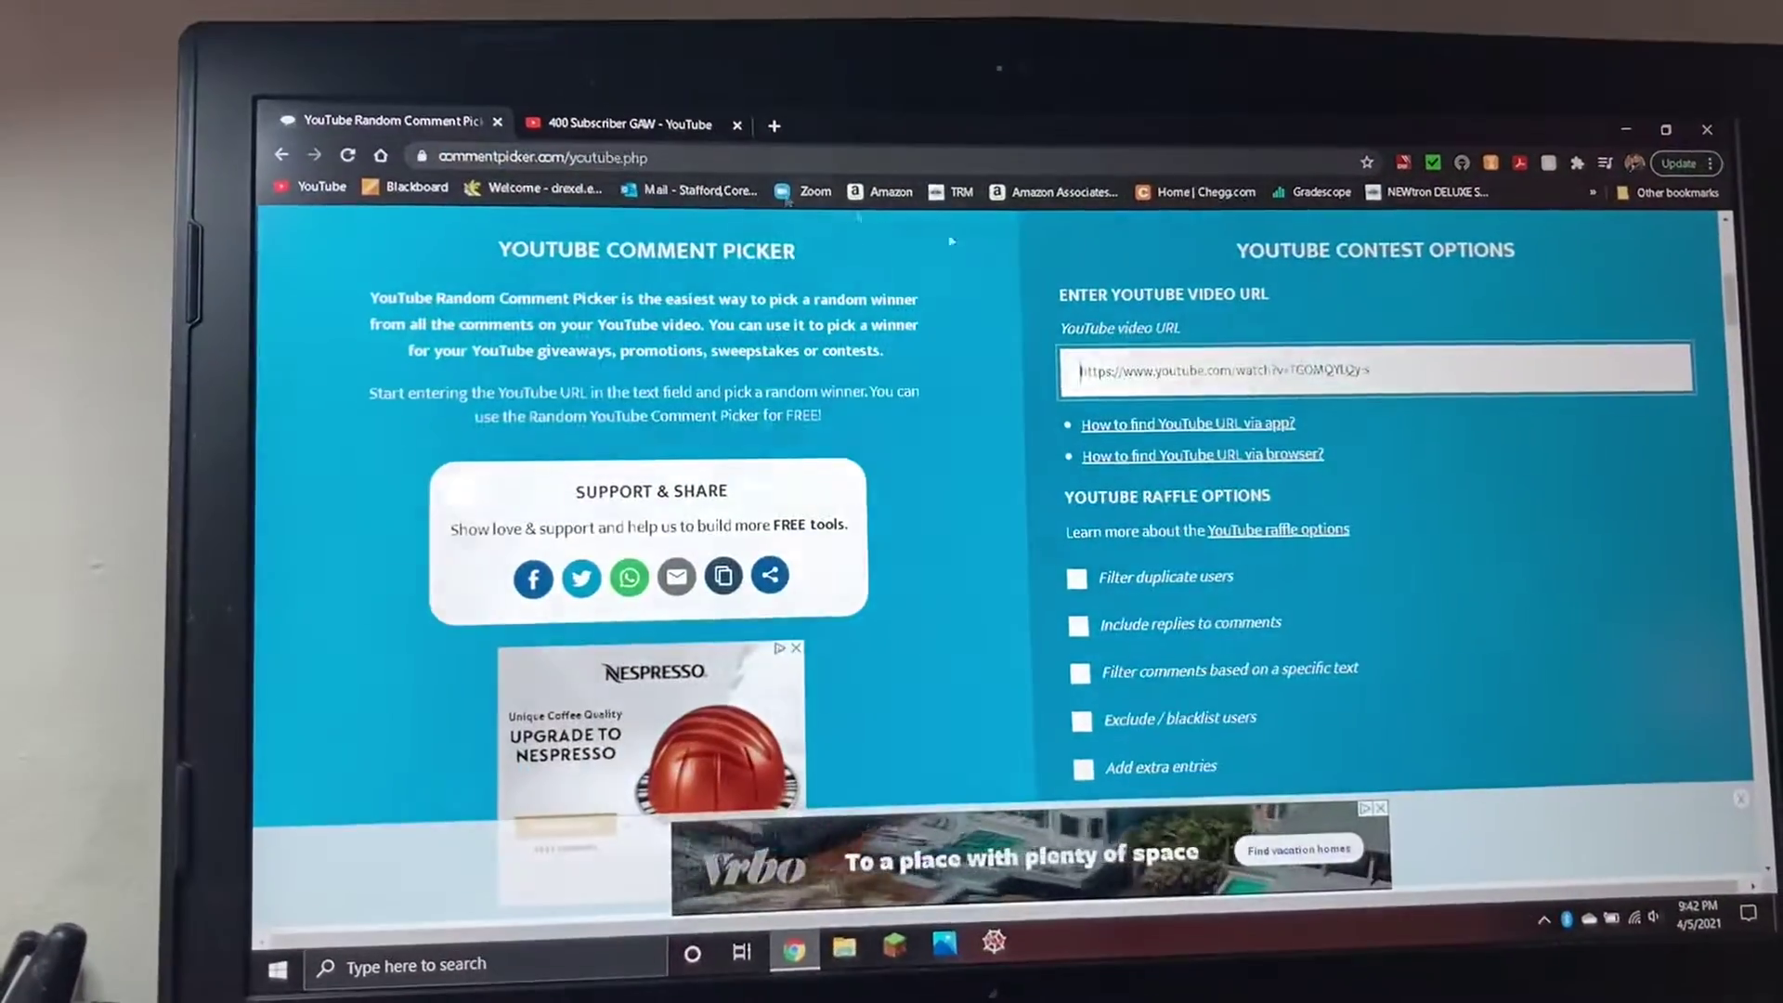
pyautogui.rightClick(1157, 368)
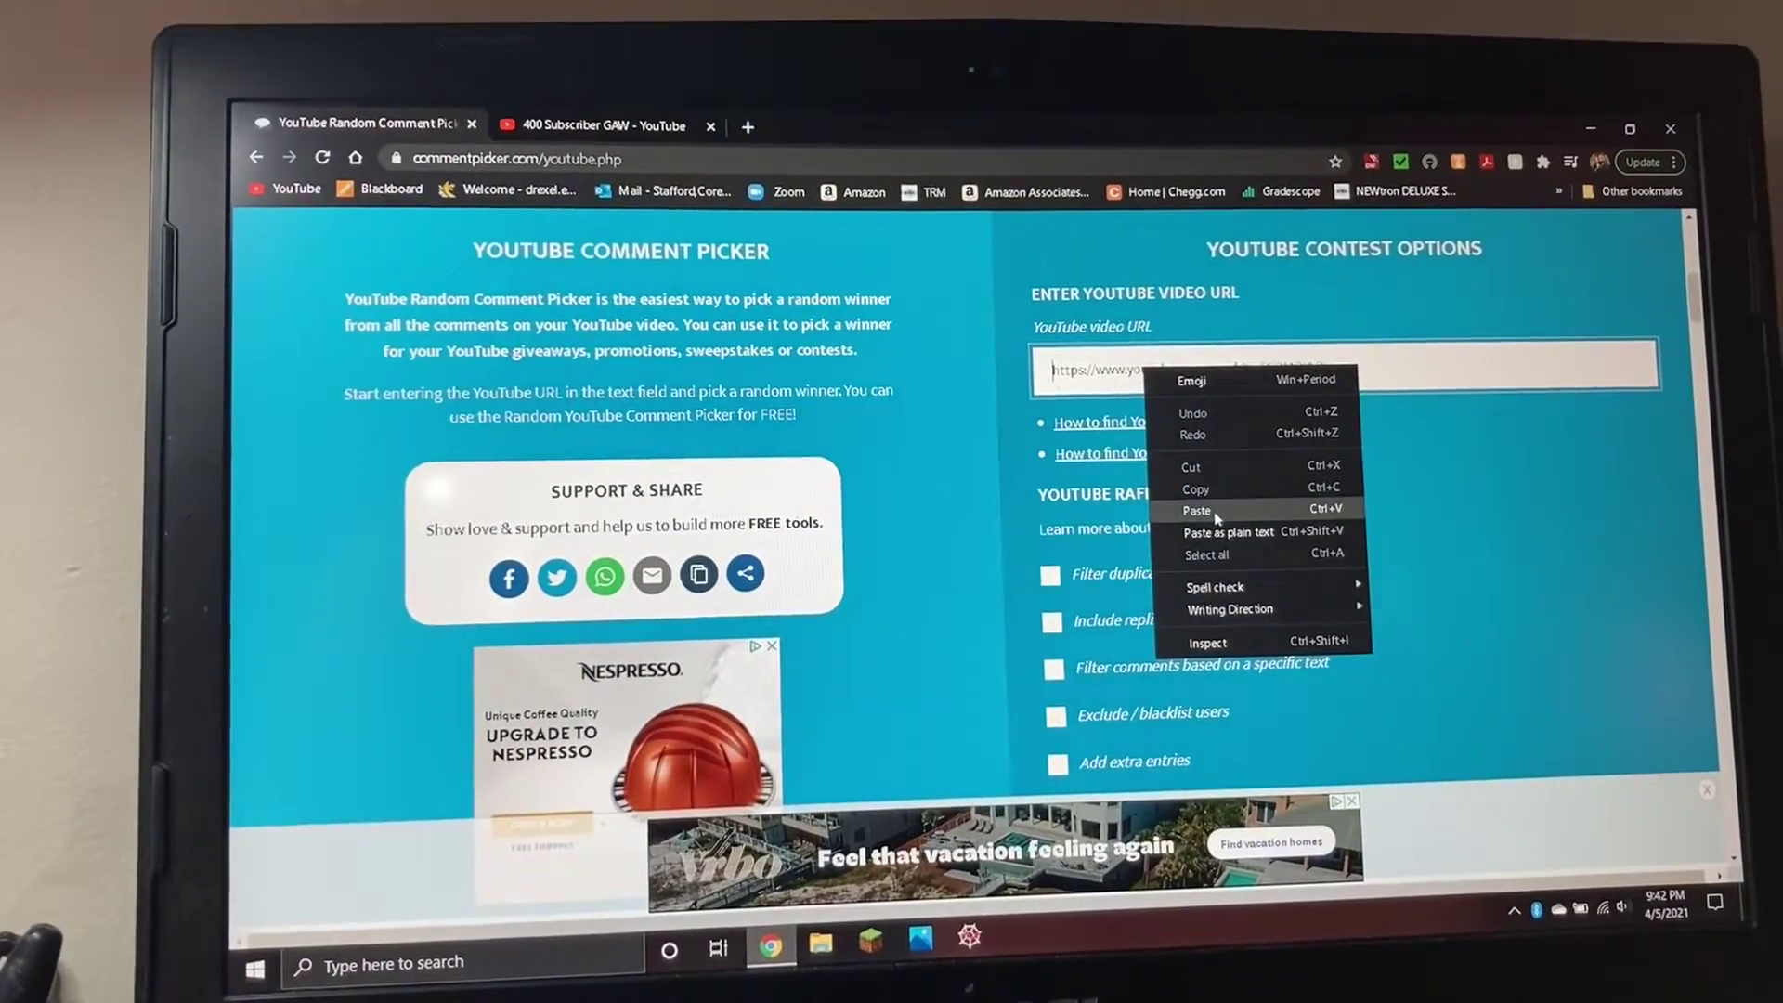
pyautogui.click(1205, 510)
pyautogui.scroll(-1, 1201, 522)
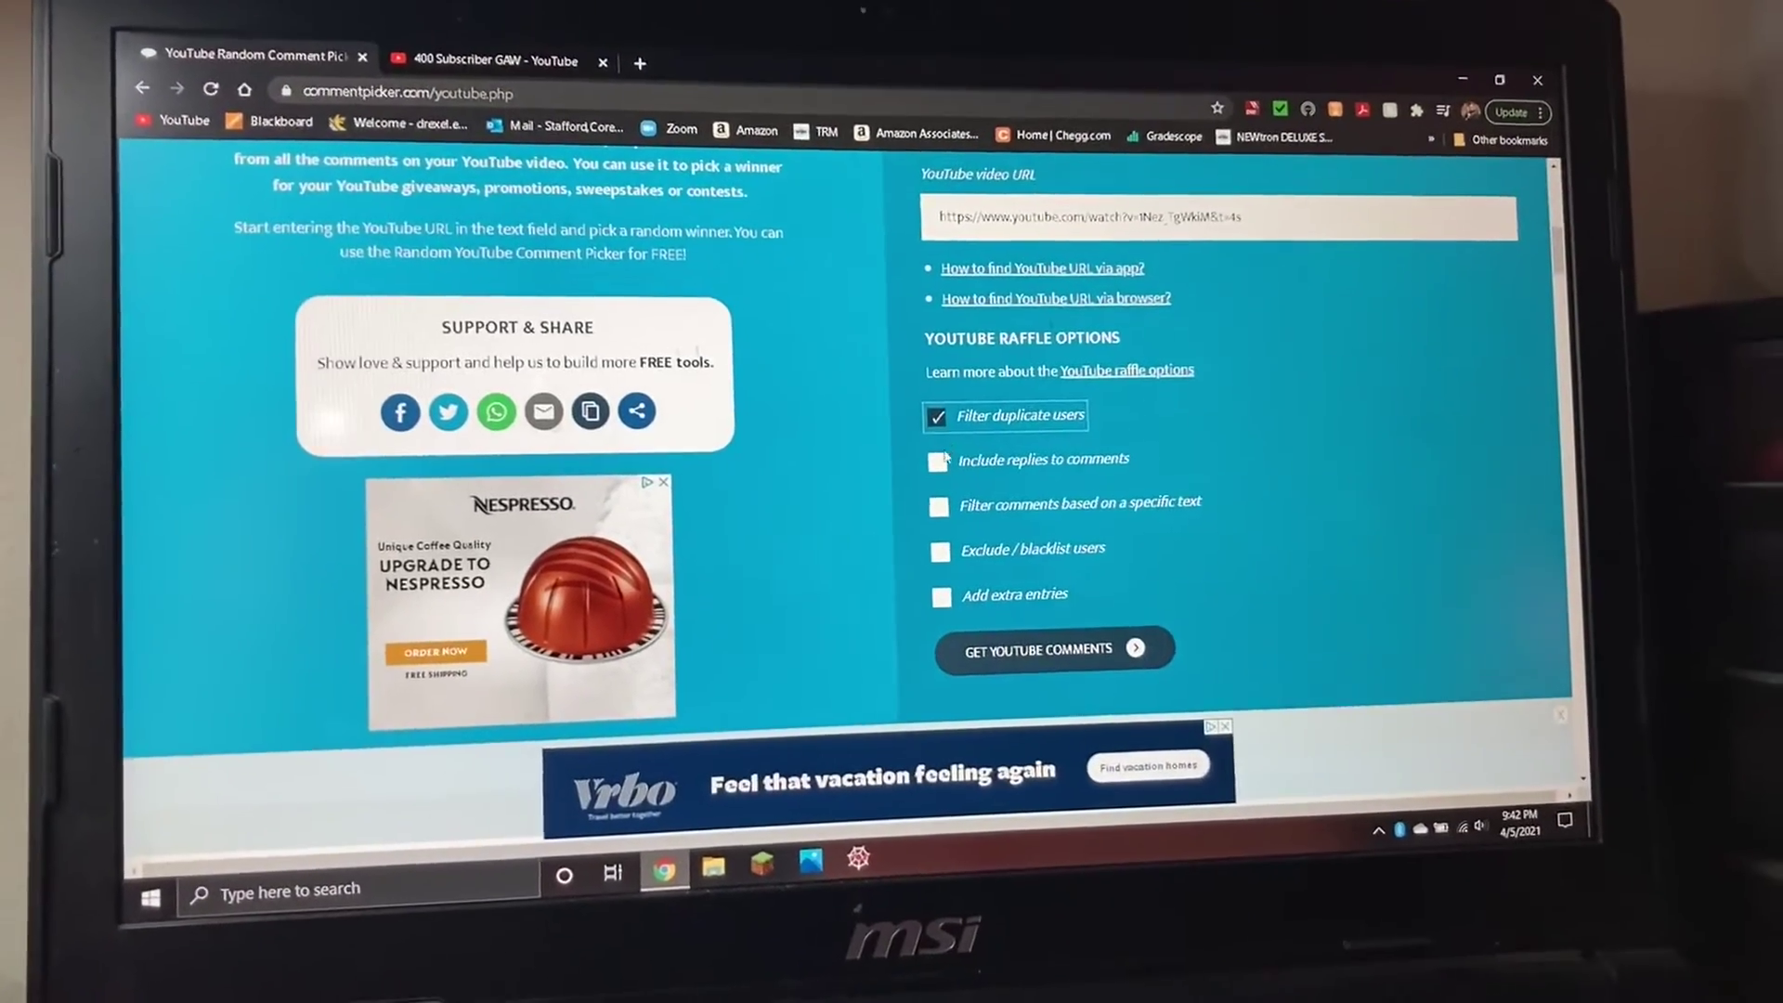
# Step: Enable Filter duplicate users and Include replies to comments
pyautogui.click(950, 434)
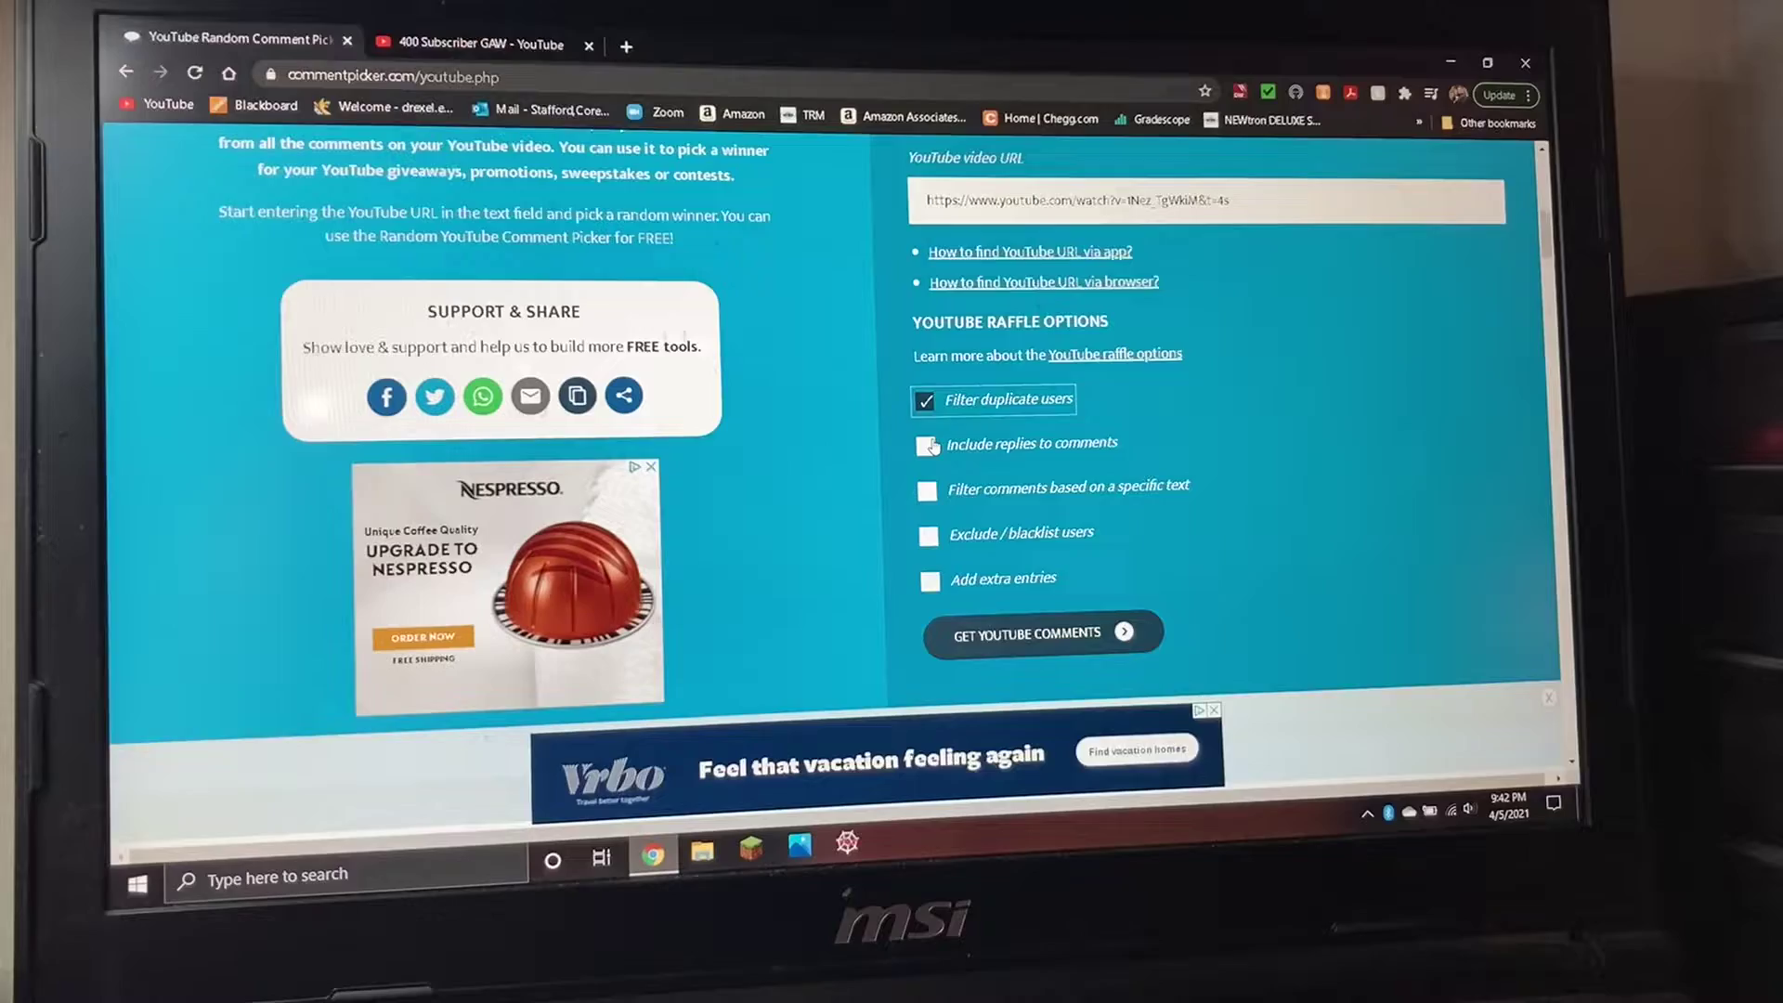
pyautogui.click(950, 478)
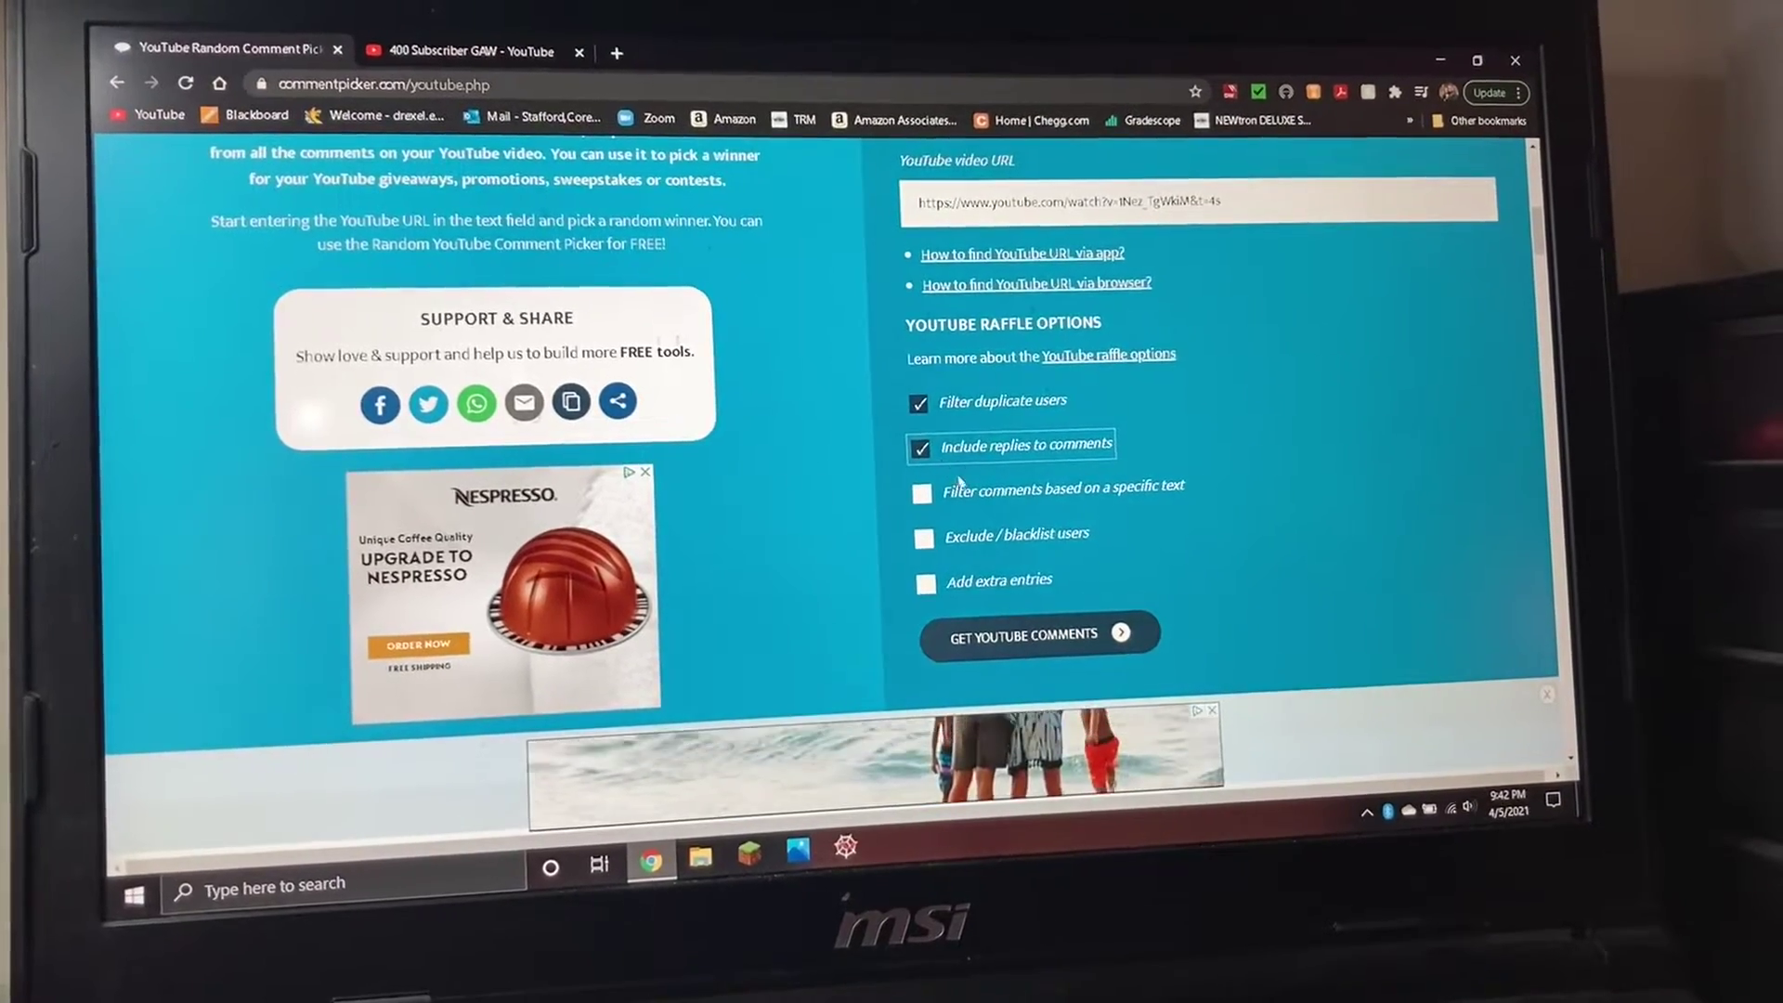
pyautogui.scroll(-1, 1044, 474)
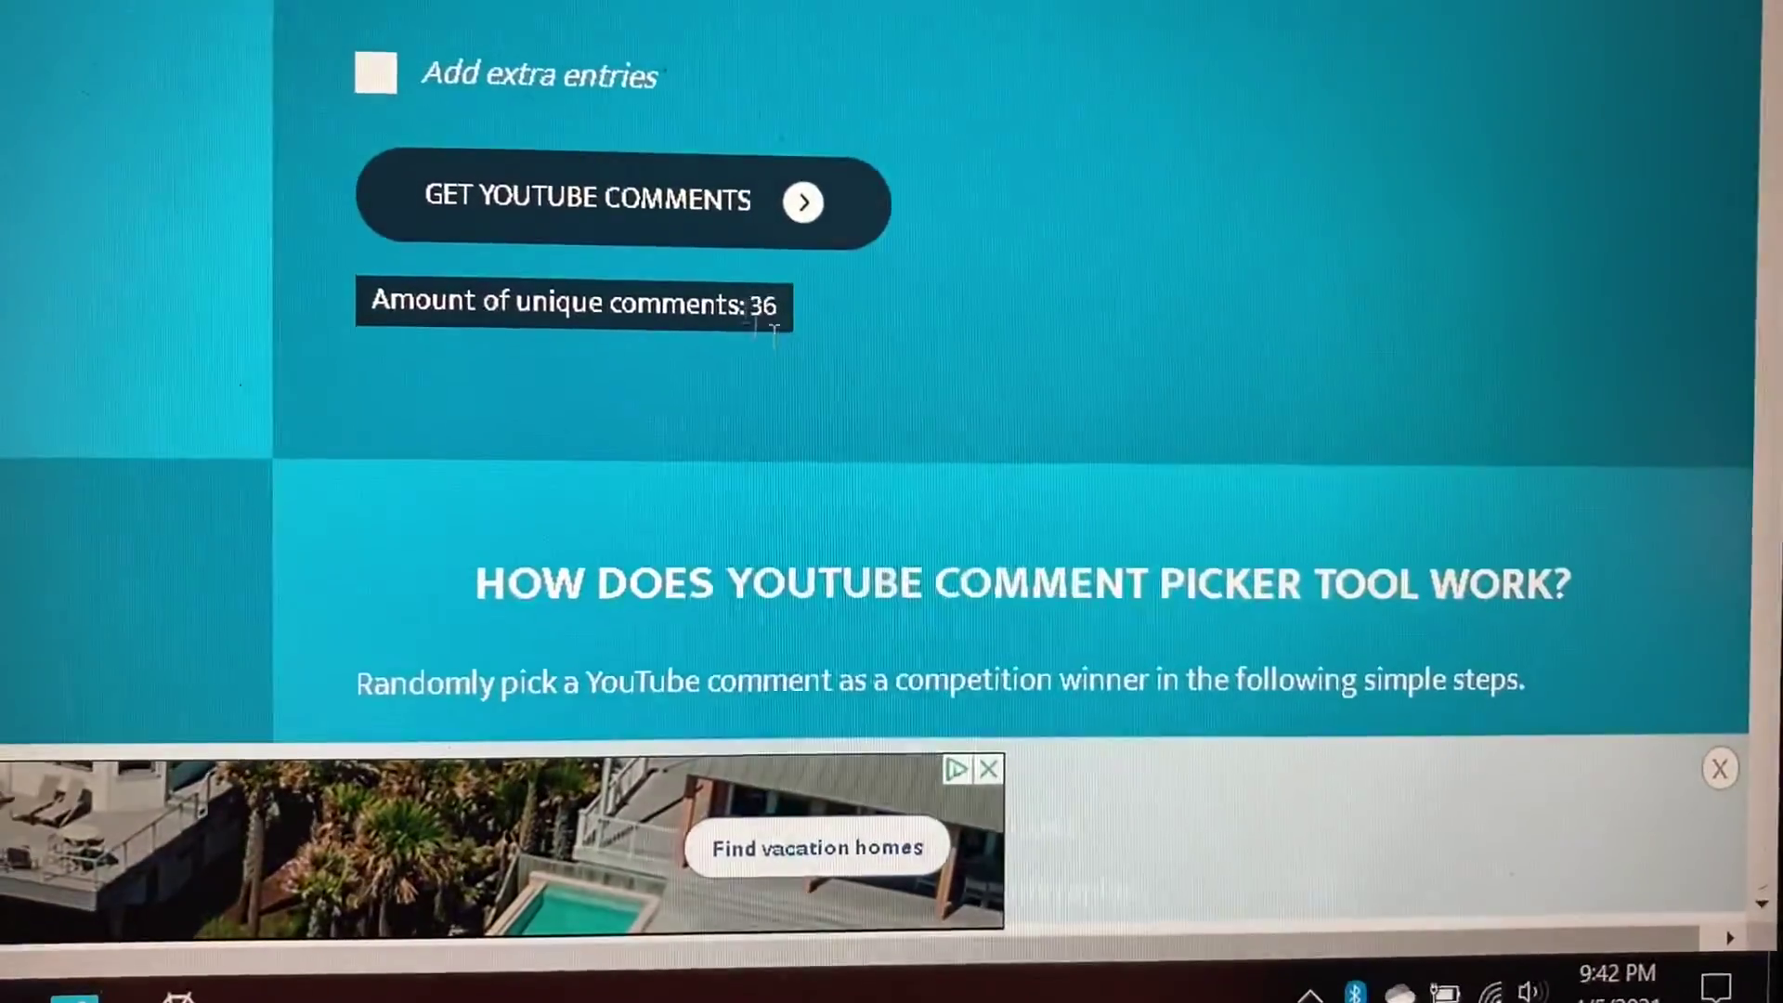
pyautogui.scroll(-3, 759, 346)
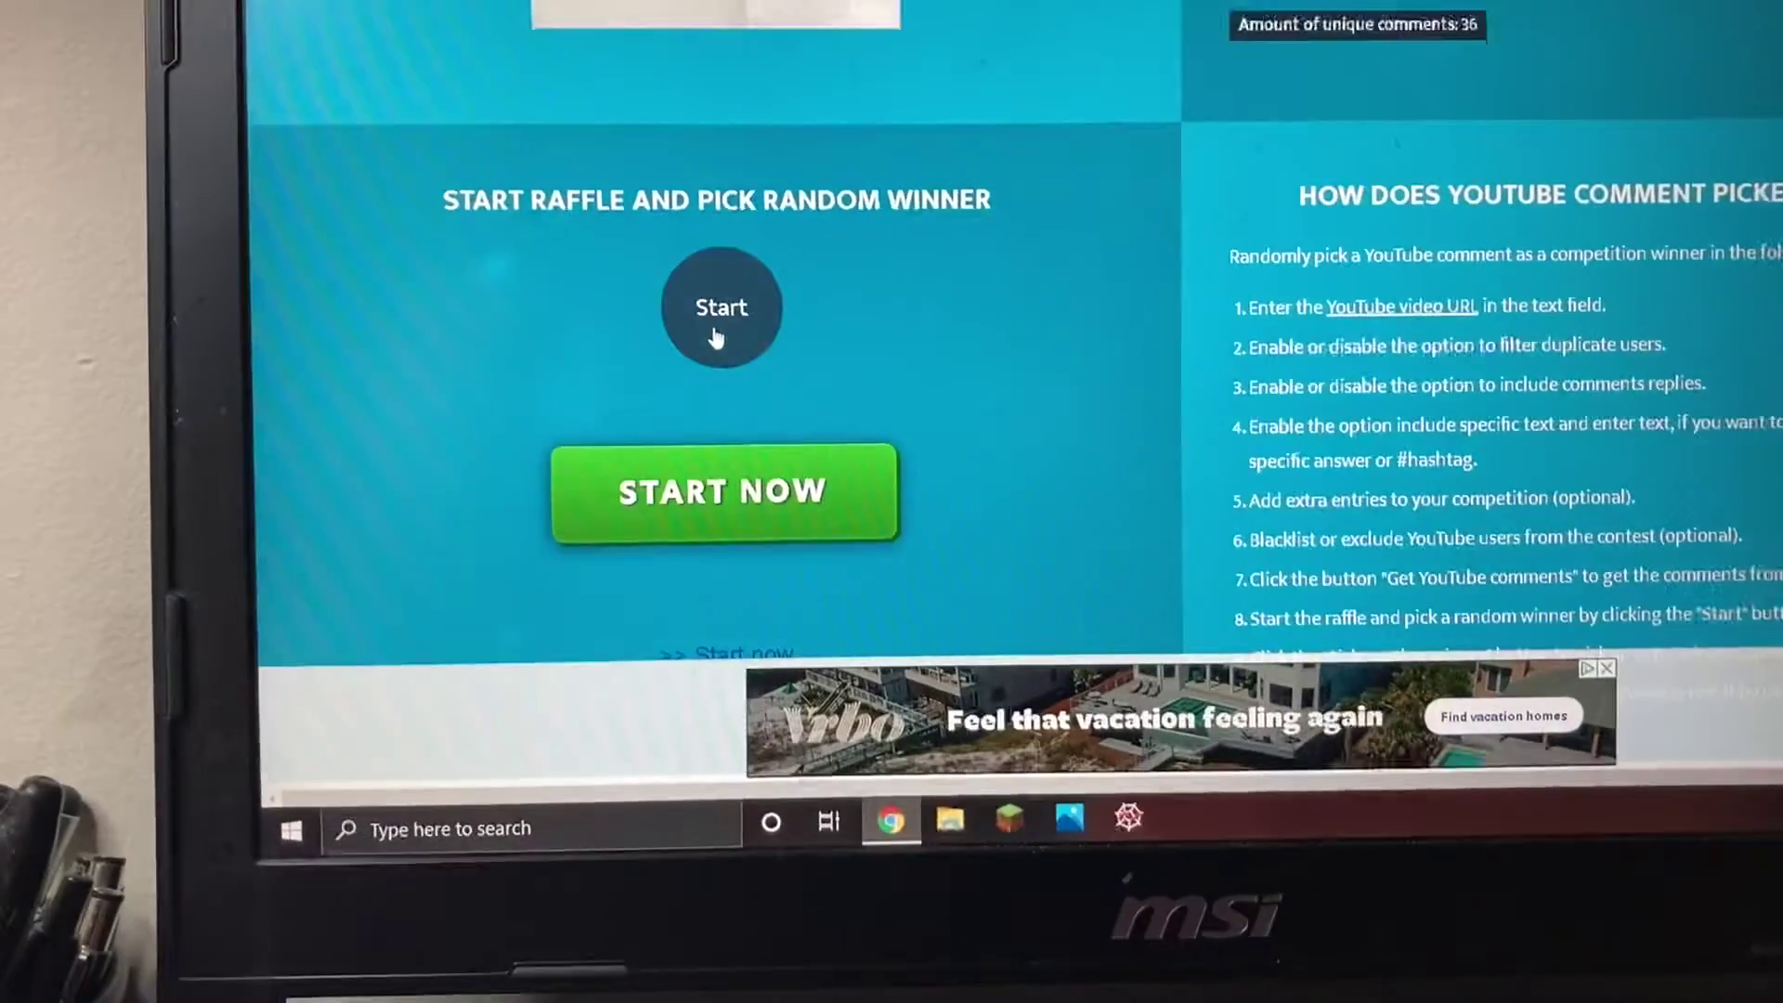
# Step: Start the raffle to draw a random winner from the 36 comments
pyautogui.click(707, 230)
pyautogui.scroll(-1, 1115, 356)
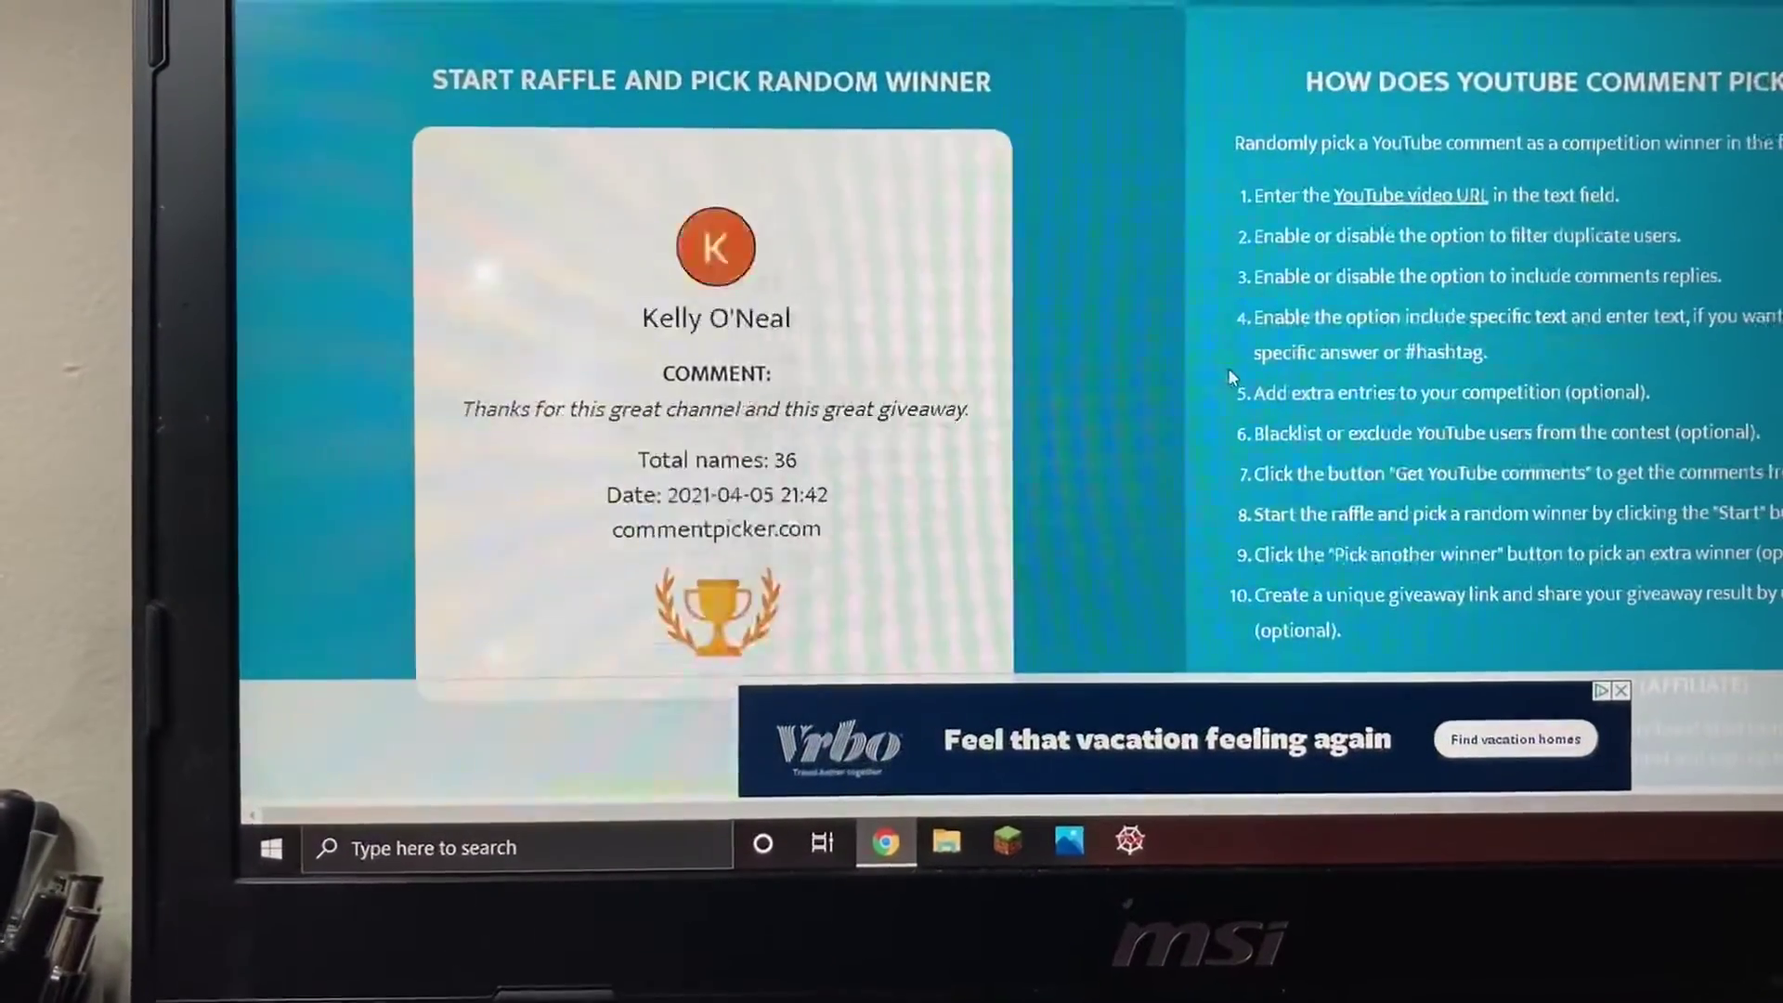